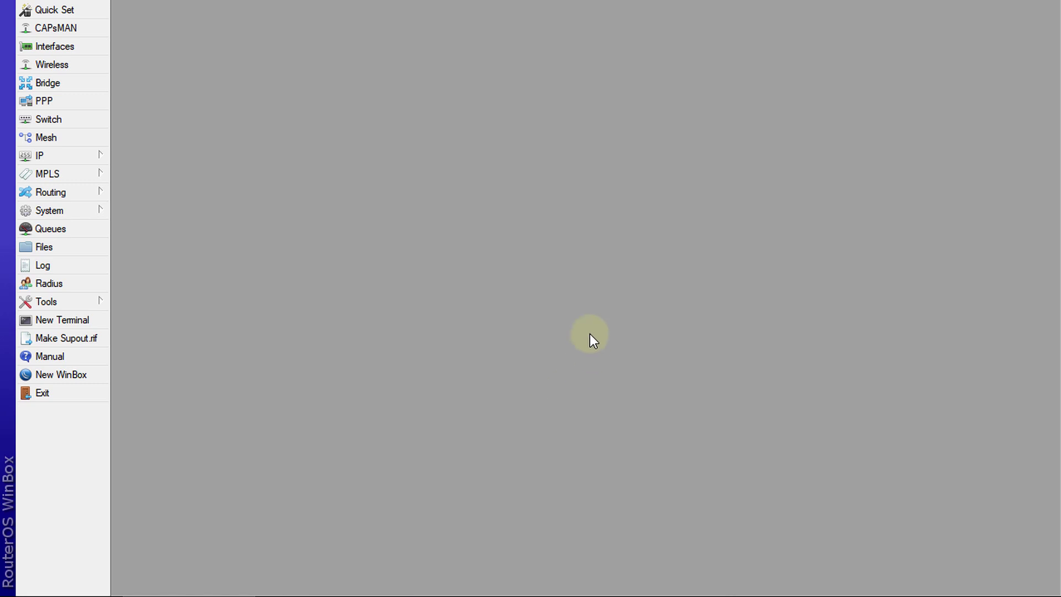
- Check the router log, then open System > Scheduler and add a schedule next to Config Backup
left_click(62, 268)
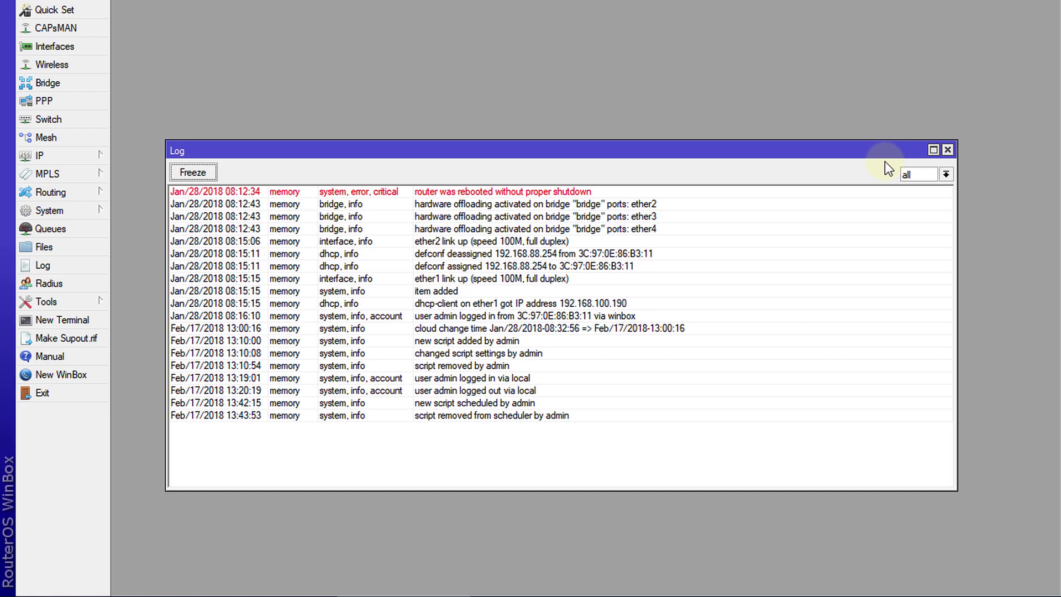
left_click(948, 150)
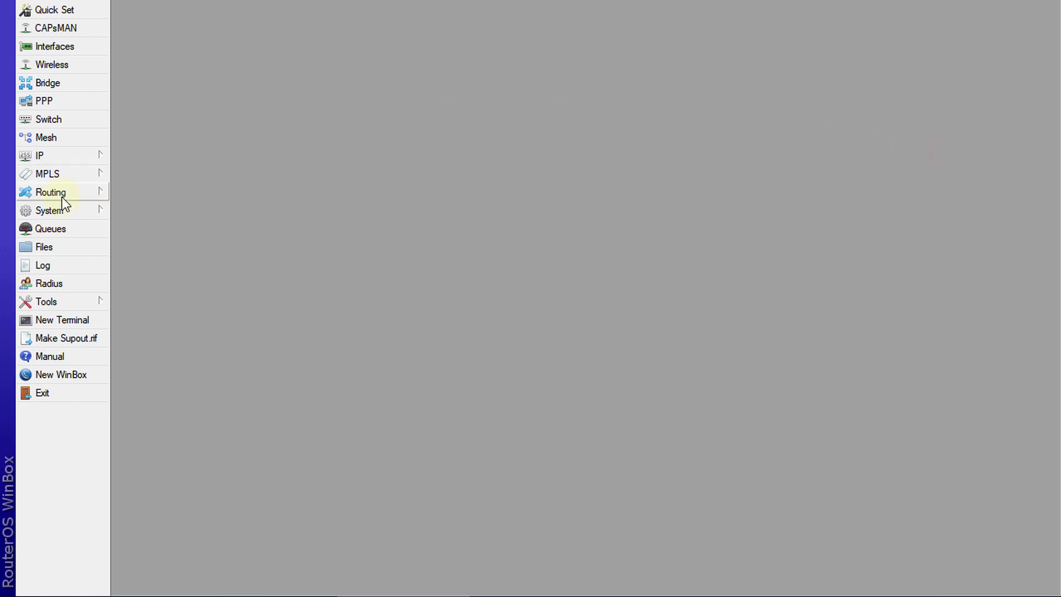
left_click(50, 210)
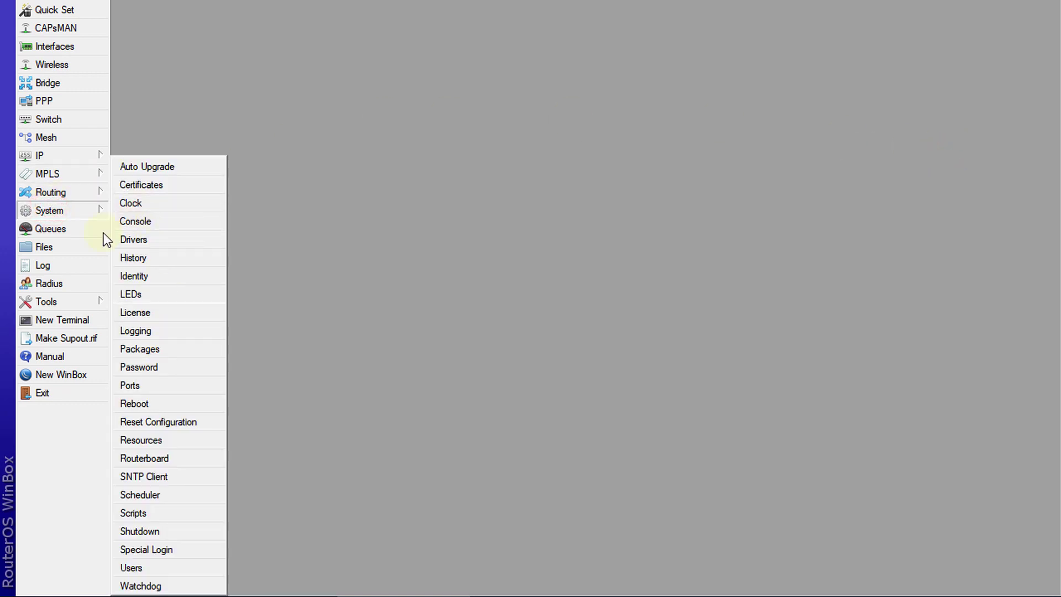
left_click(75, 195)
left_click(79, 210)
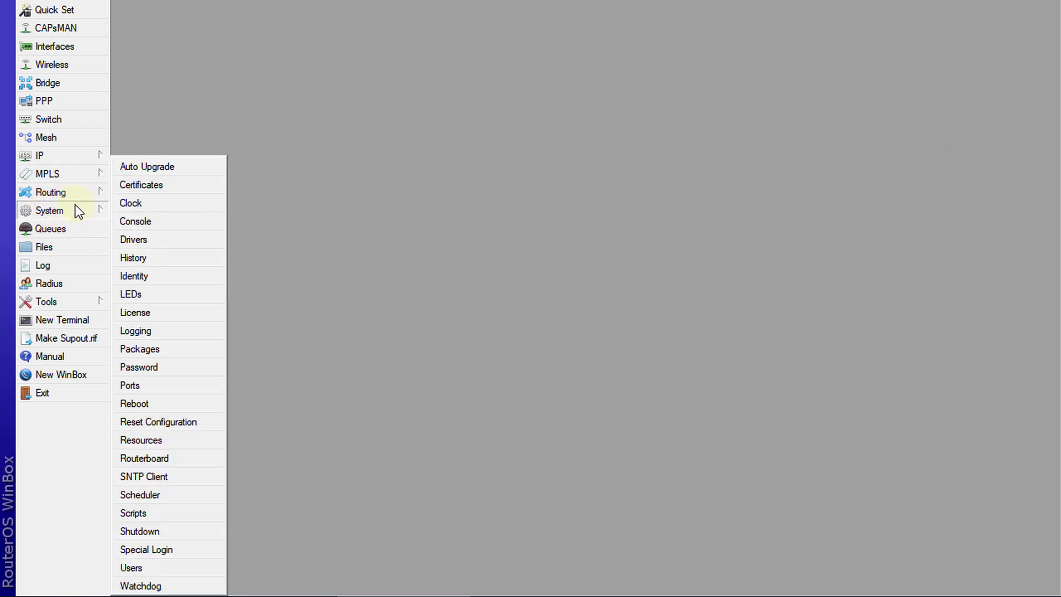
left_click(180, 494)
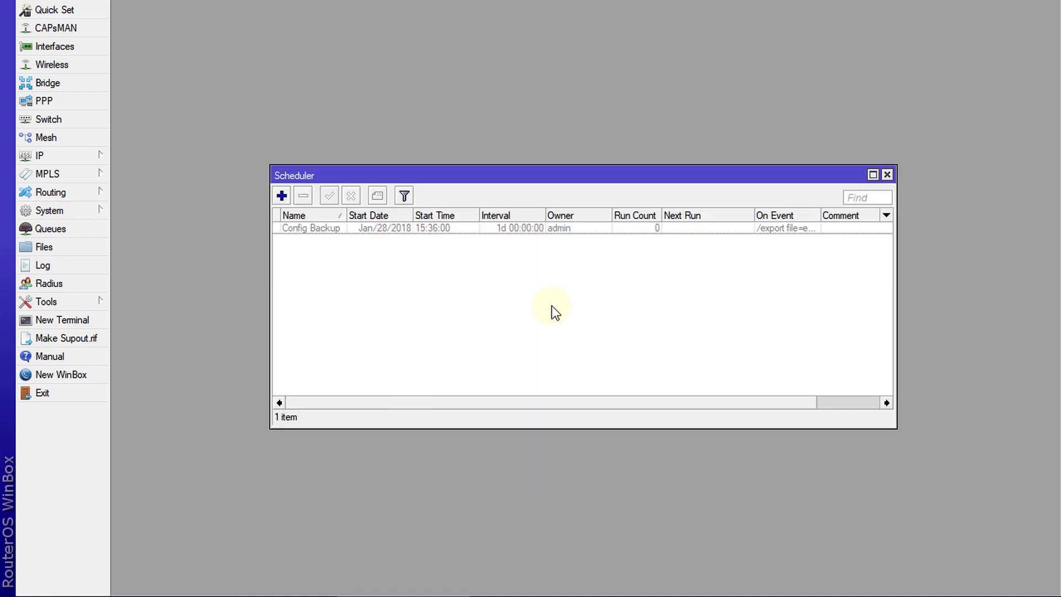
left_click(282, 195)
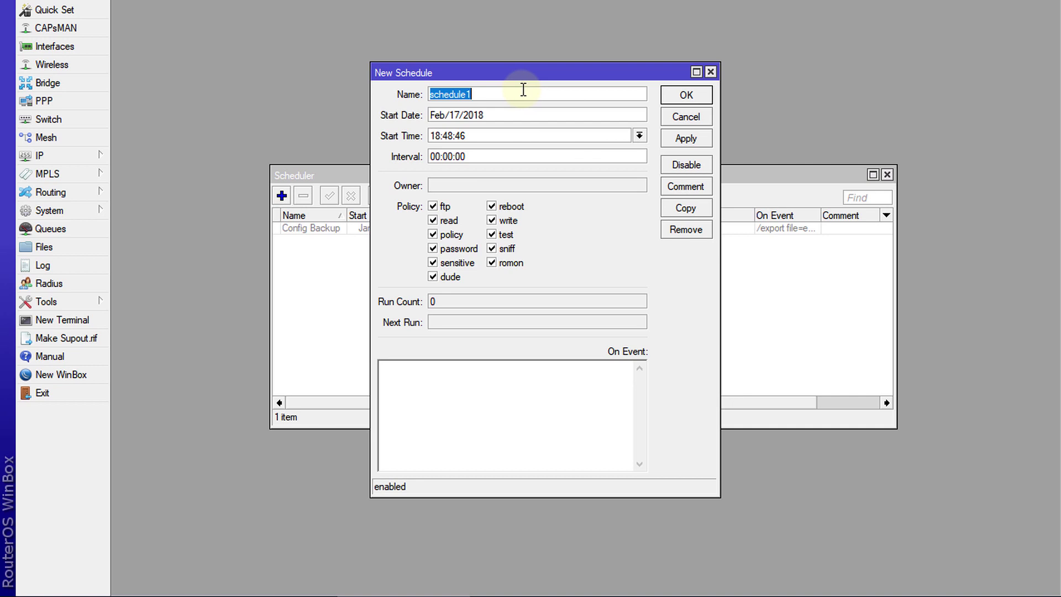
- Rename schedule1 to 'Email Logs' and change its start time to 13:51:00
key("BackSpace")
type("Email Logs")
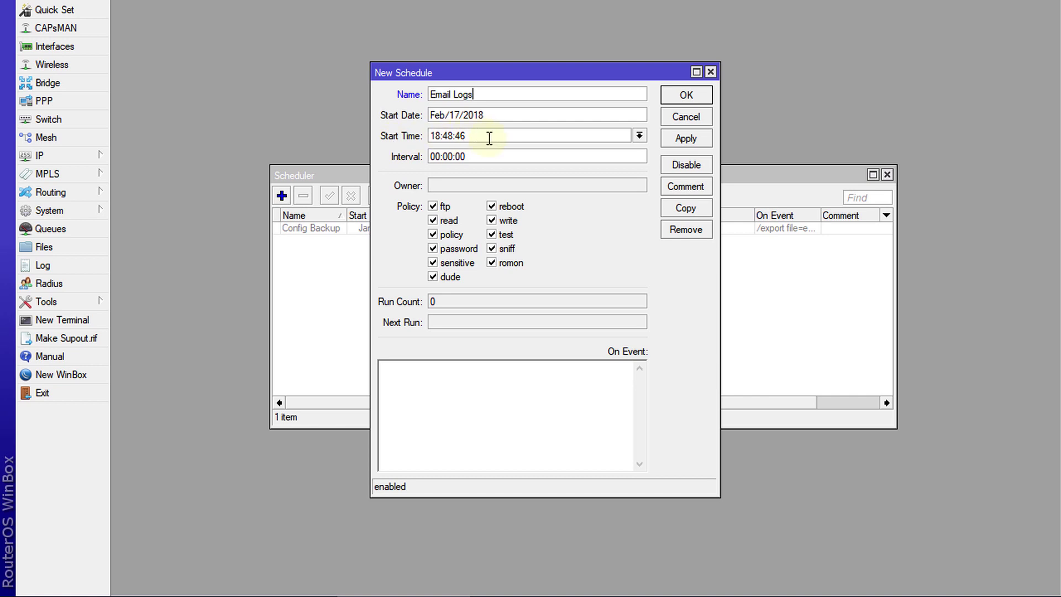
left_click(435, 136)
key("Delete")
type("3")
key("BackSpace")
key("Delete")
key("Delete")
type("50")
key("Delete")
key("Delete")
key("BackSpace")
key("BackSpace")
type("1:00")
- Change the Interval from 00:00:00 to 01:00:00 so the task runs hourly
left_click_drag(472, 157, 456, 159)
left_click_drag(443, 159, 451, 159)
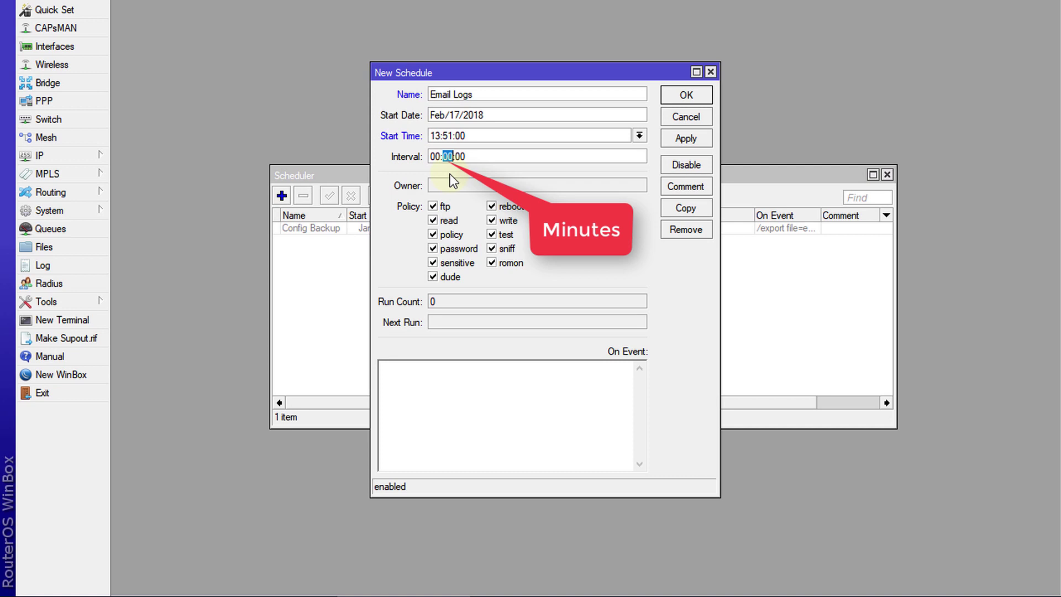
left_click_drag(441, 156, 430, 157)
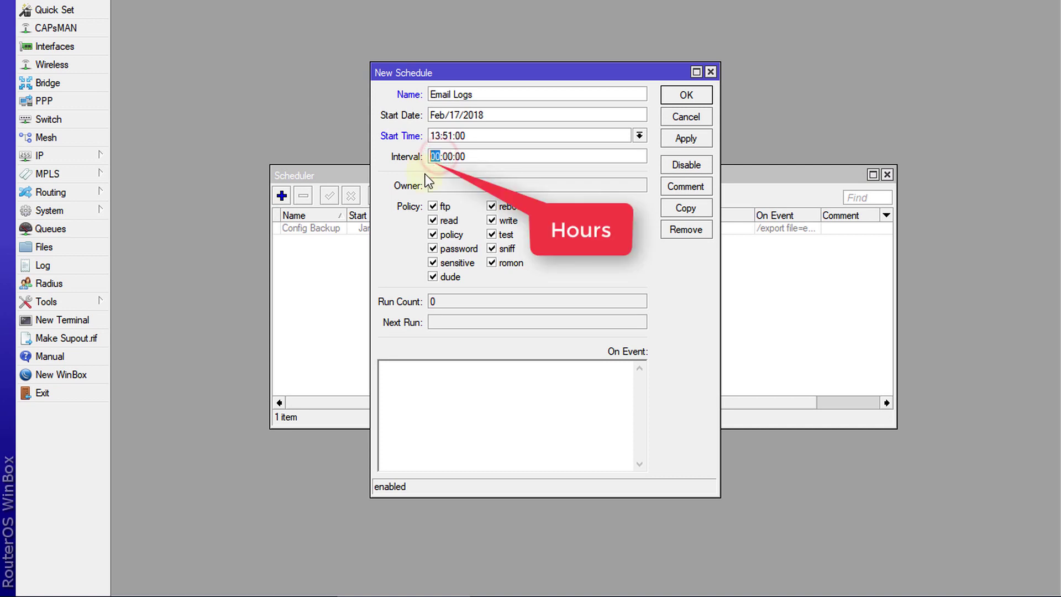
left_click(447, 157)
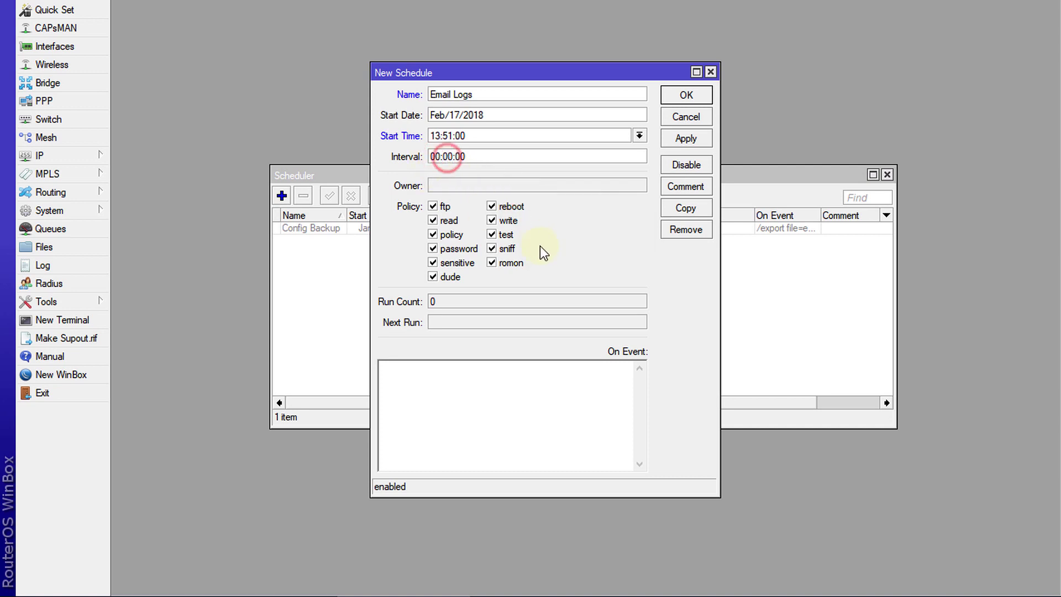
type("1")
key("BackSpace")
type("0")
key("Left")
key("Left")
key("Left")
key("Left")
key("Delete")
type("1")
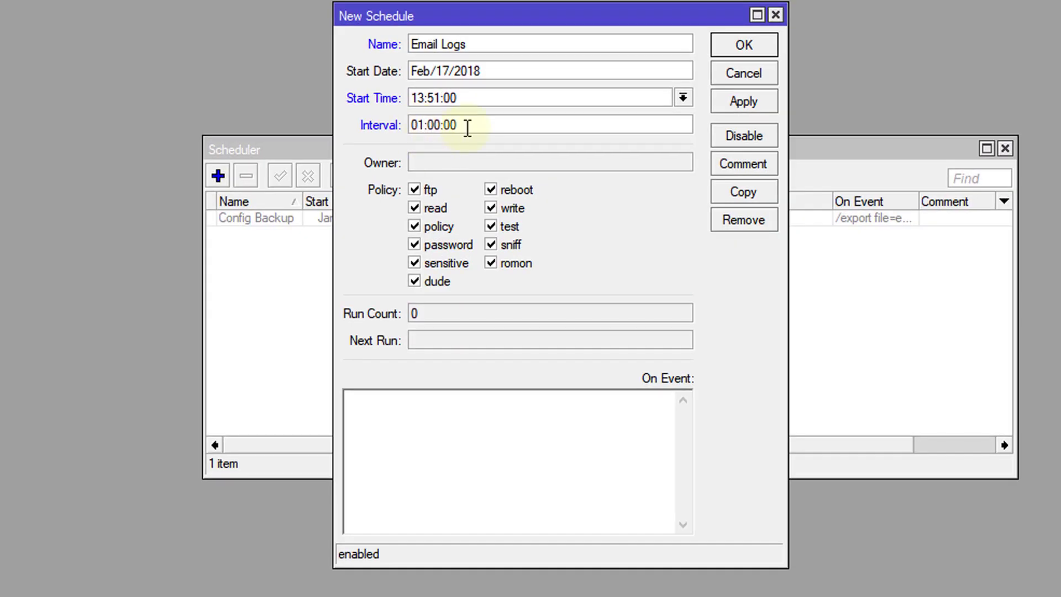
- Paste the script that prints the log to a file and e-mails logs.txt into On Event
left_click(500, 126)
left_click(476, 433)
right_click(433, 425)
left_click(519, 221)
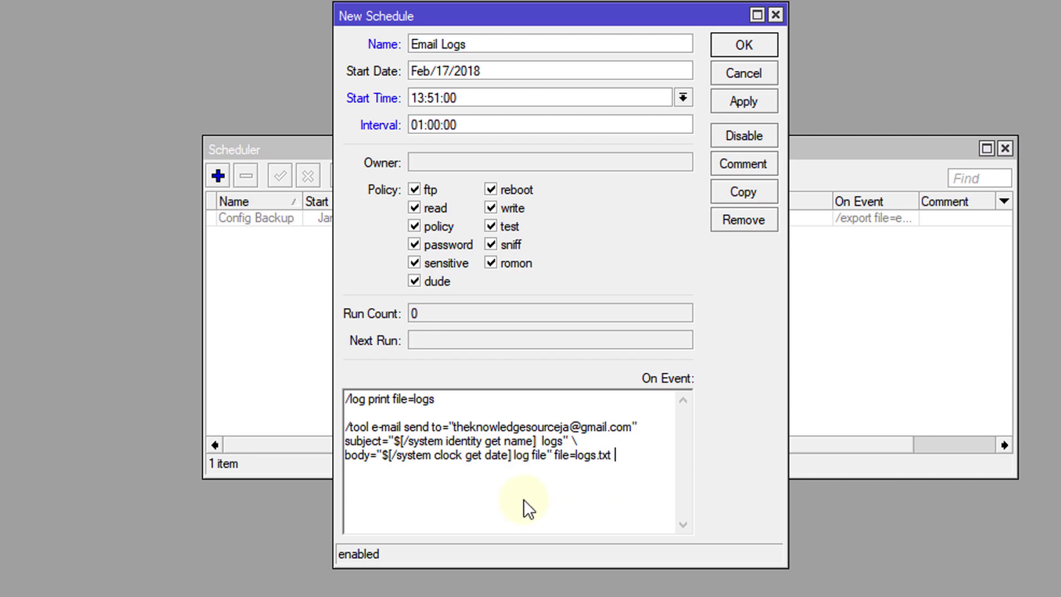
left_click_drag(458, 425, 618, 425)
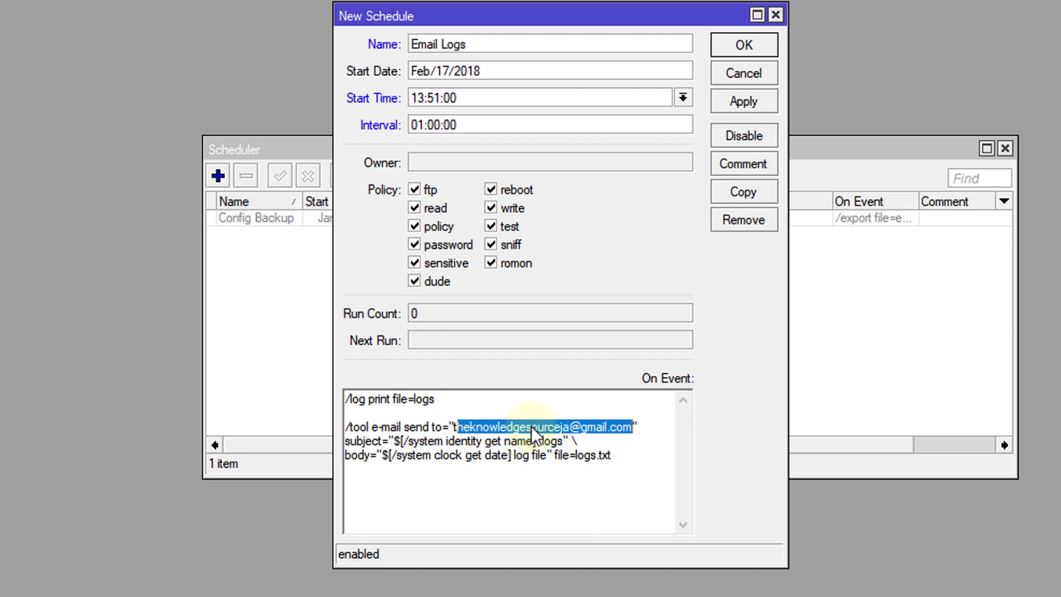
left_click(523, 492)
left_click(353, 412)
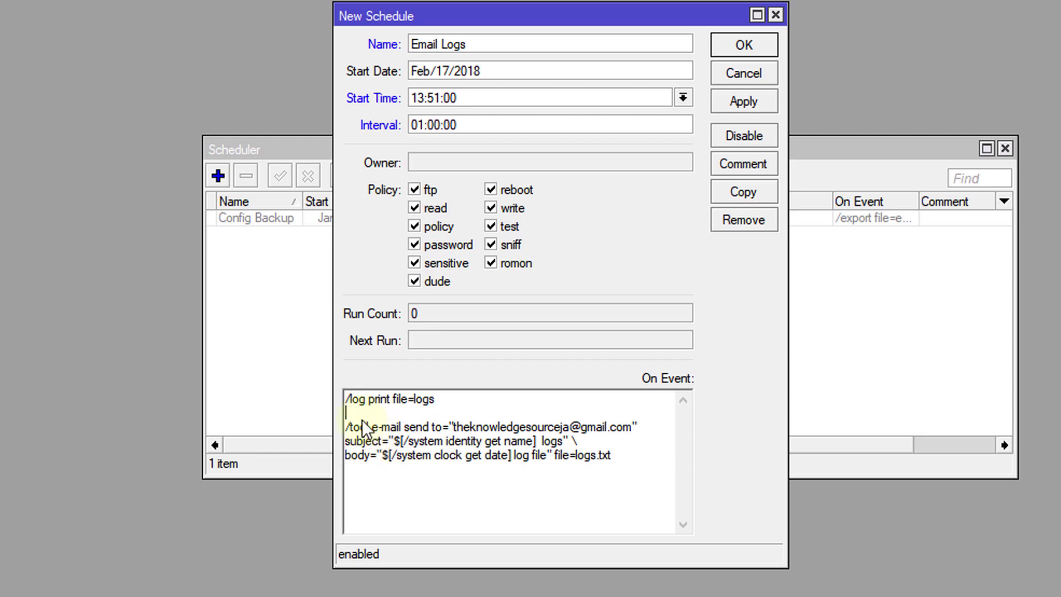
key("Up")
key("shift+Right")
key("shift+Right")
key("shift+Right")
key("shift+Right")
key("shift+Right")
key("shift+Right")
key("shift+Right")
key("shift+Right")
key("shift+Right")
key("shift+Right")
key("shift+Right")
key("shift+Right")
key("shift+Right")
key("shift+Right")
key("shift+Right")
key("shift+Right")
key("shift+Right")
key("shift+Right")
key("shift+Right")
key("shift+Right")
key("shift+Right")
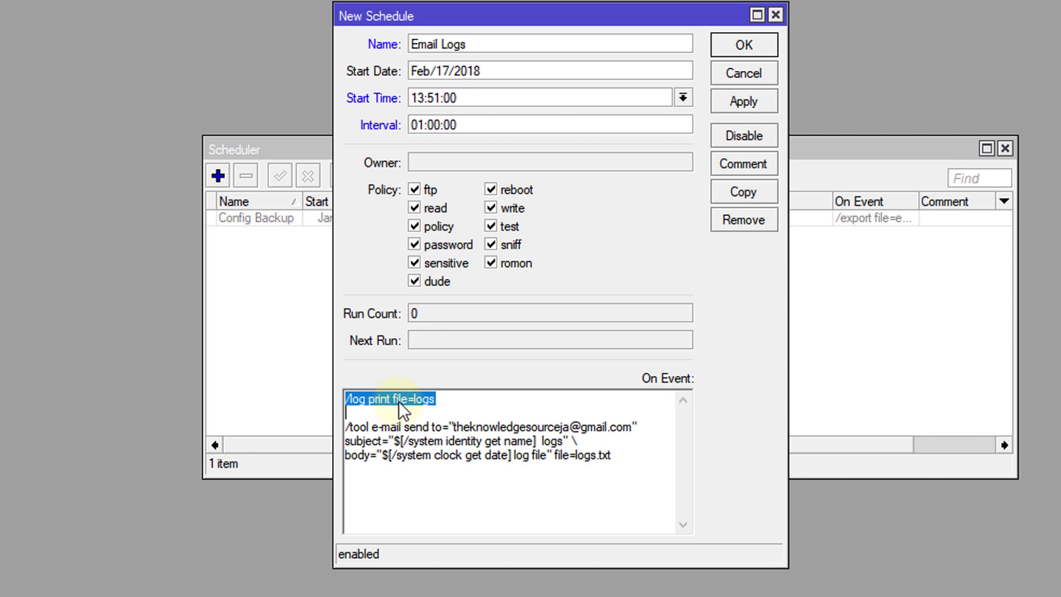
left_click(443, 400)
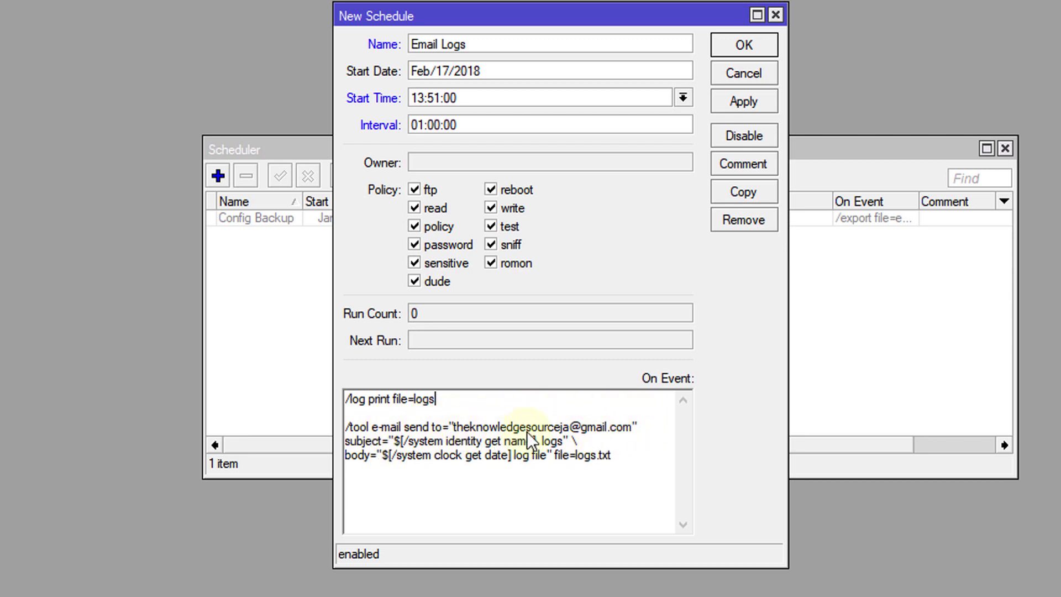
left_click_drag(553, 454, 612, 459)
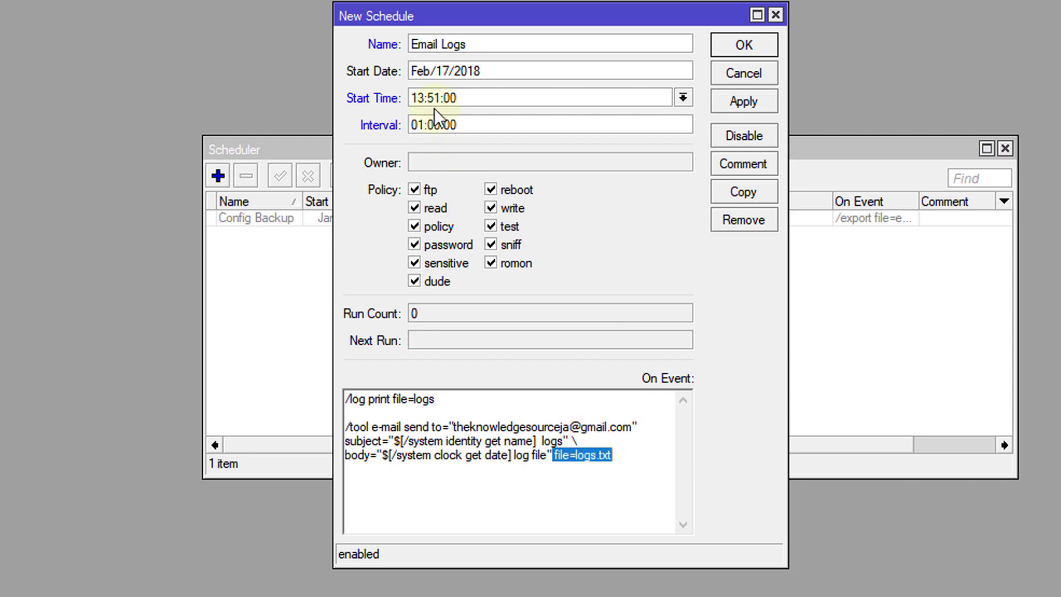
- Change the start time to 13:52:30, then apply and save the Email Logs schedule
left_click(438, 92)
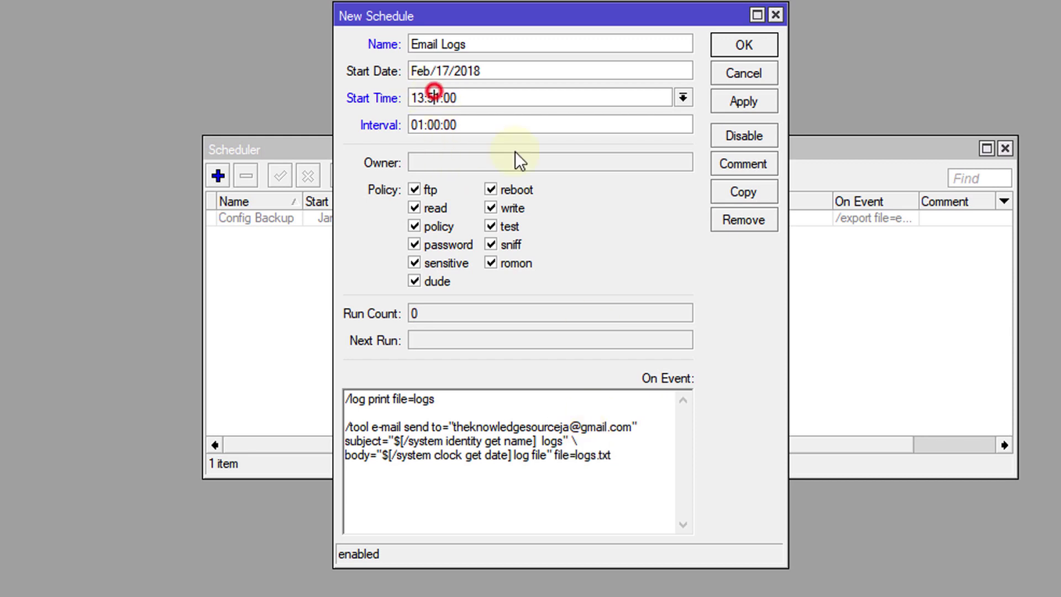
key("BackSpace")
type("2")
key("Delete")
key("Delete")
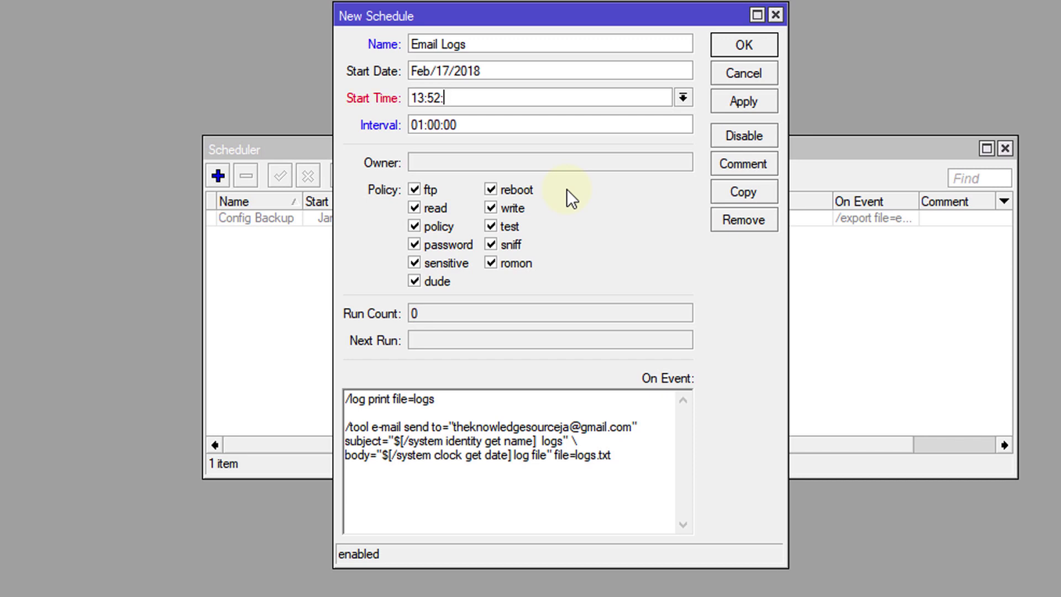
type("15")
left_click(734, 101)
key("BackSpace")
key("BackSpace")
type("30")
left_click(744, 103)
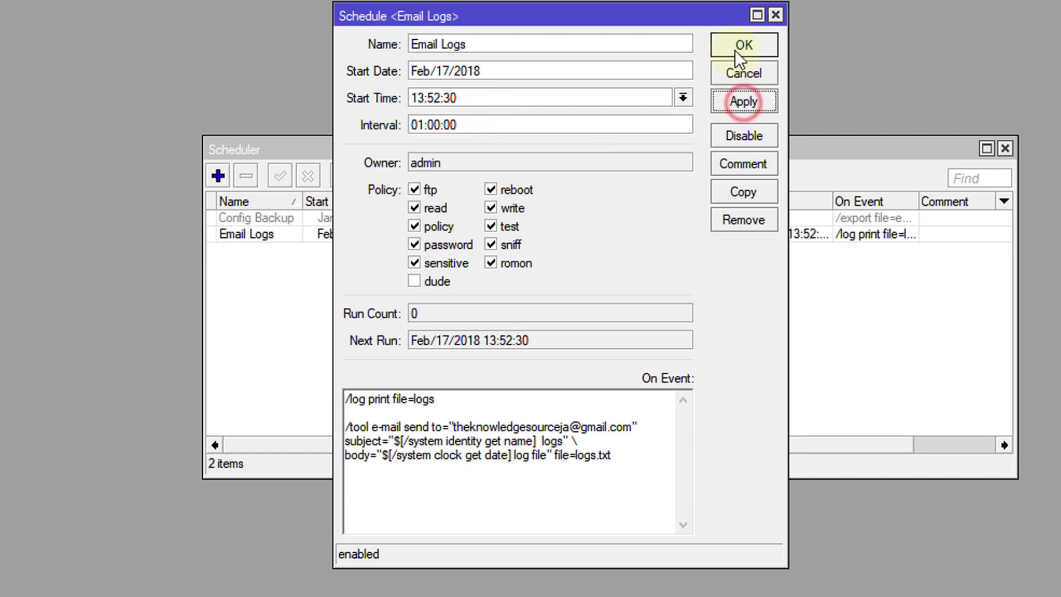
left_click(734, 50)
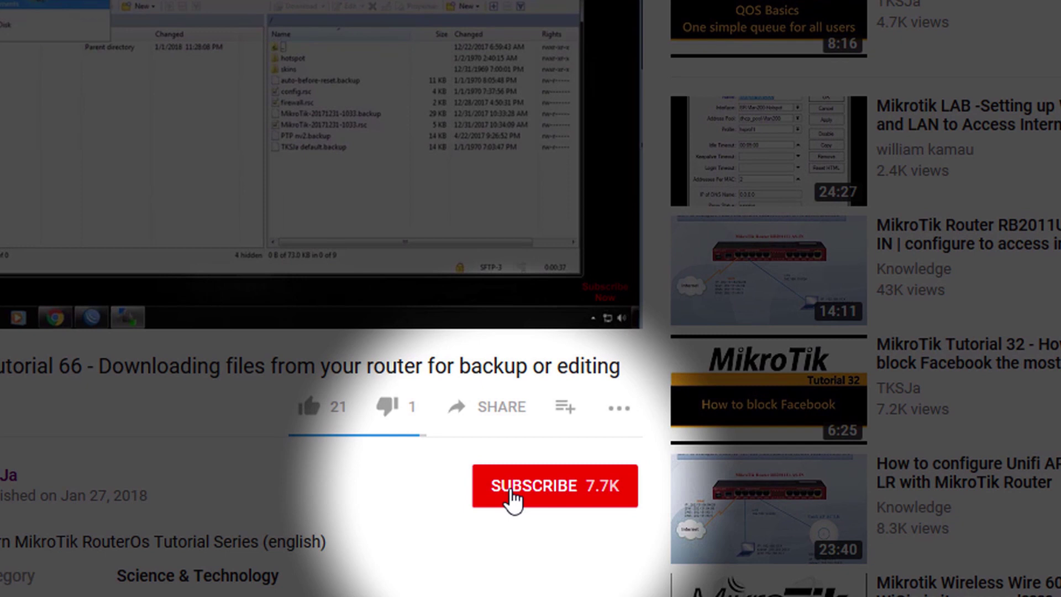
- Subscribe to the MikroTik tutorial channel and enable all its notifications
left_click(513, 498)
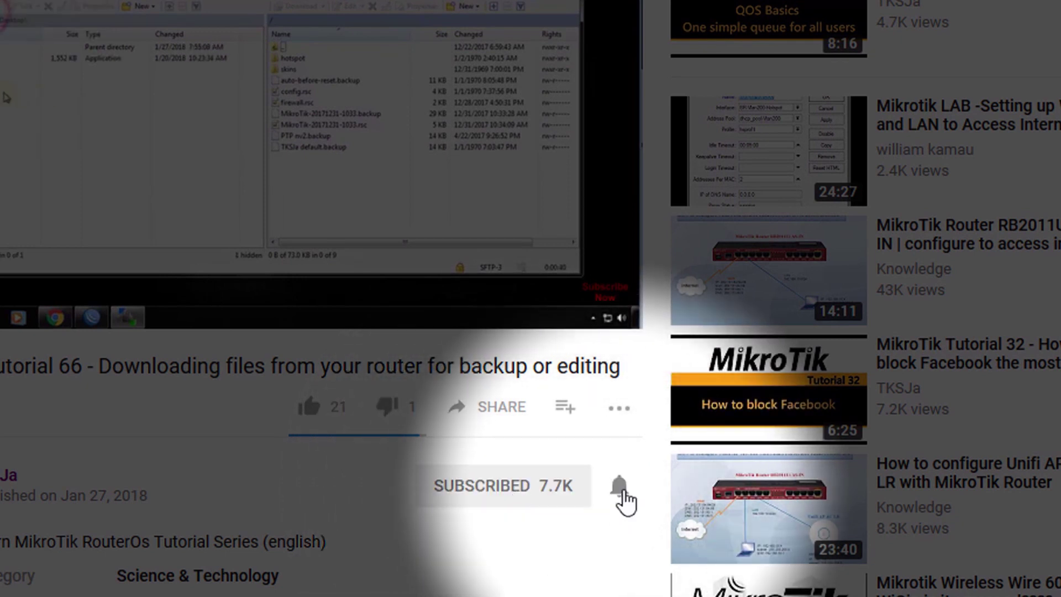
left_click(619, 489)
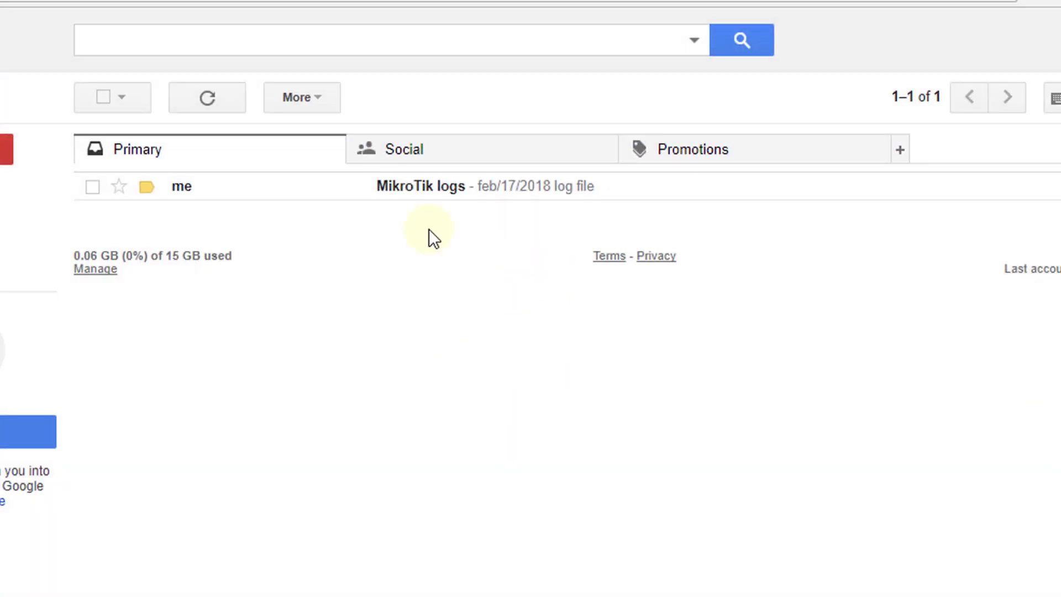
- Open the 'MikroTik logs' e-mail carrying the 1.4 KB logs.txt attachment
left_click(410, 195)
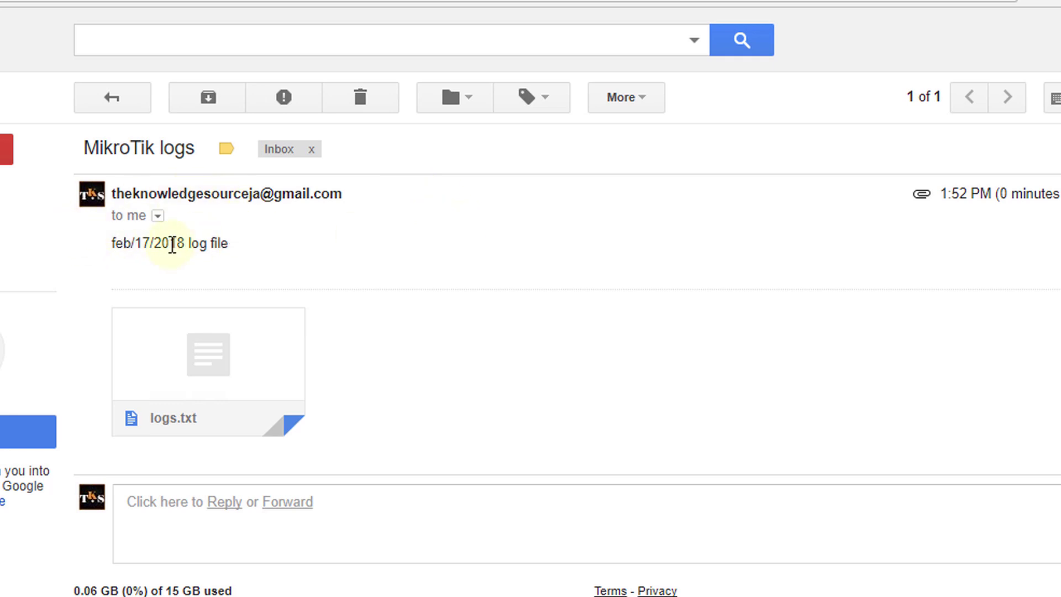
mouse_move(241, 403)
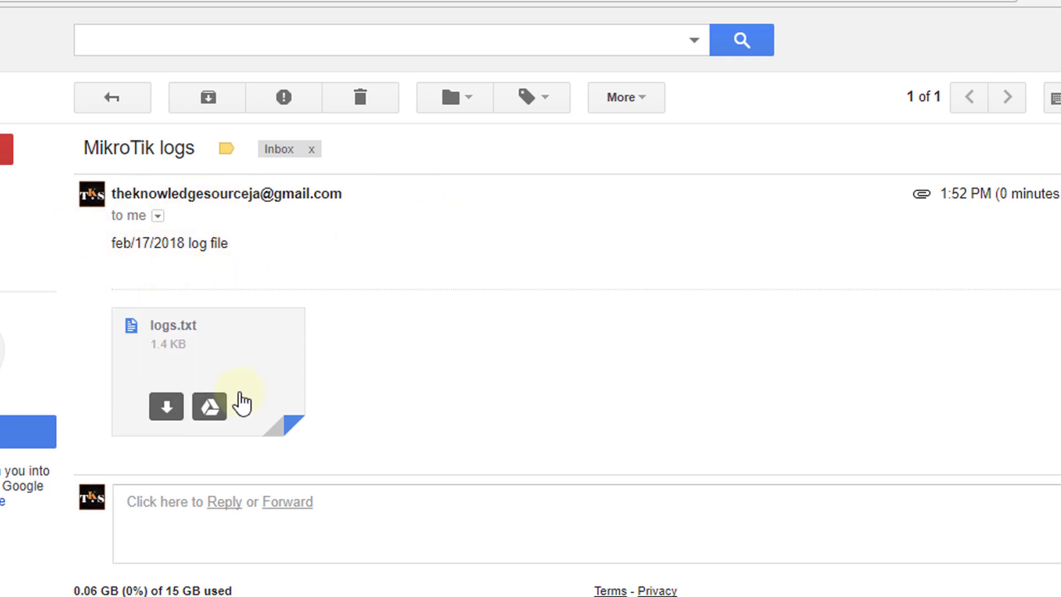
- Preview the logs.txt attachment to read the emailed router log
left_click(201, 355)
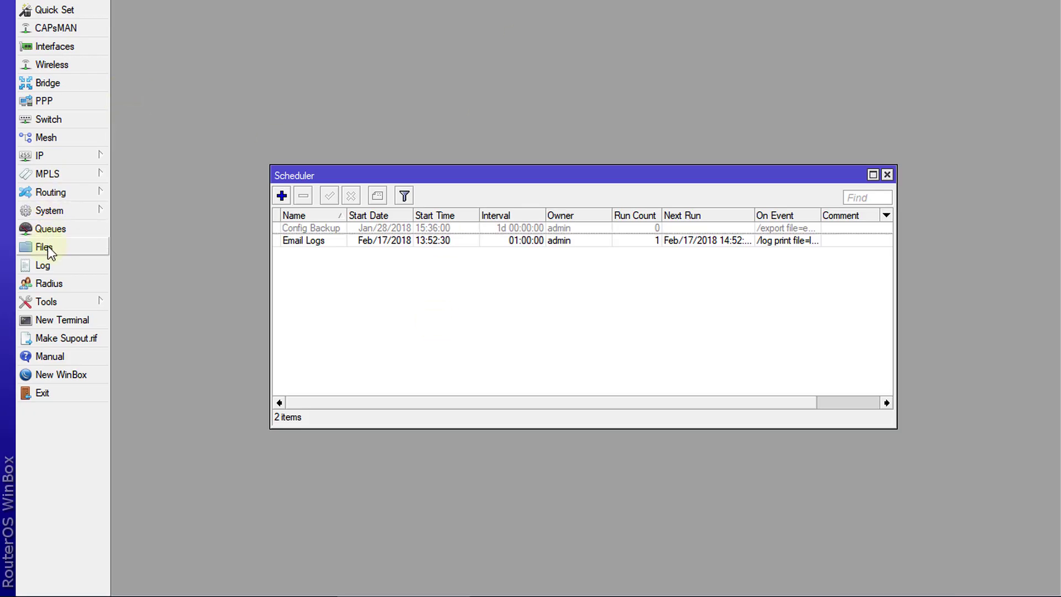
- Open the WinBox Log window to compare it with the emailed logs.txt
left_click(60, 268)
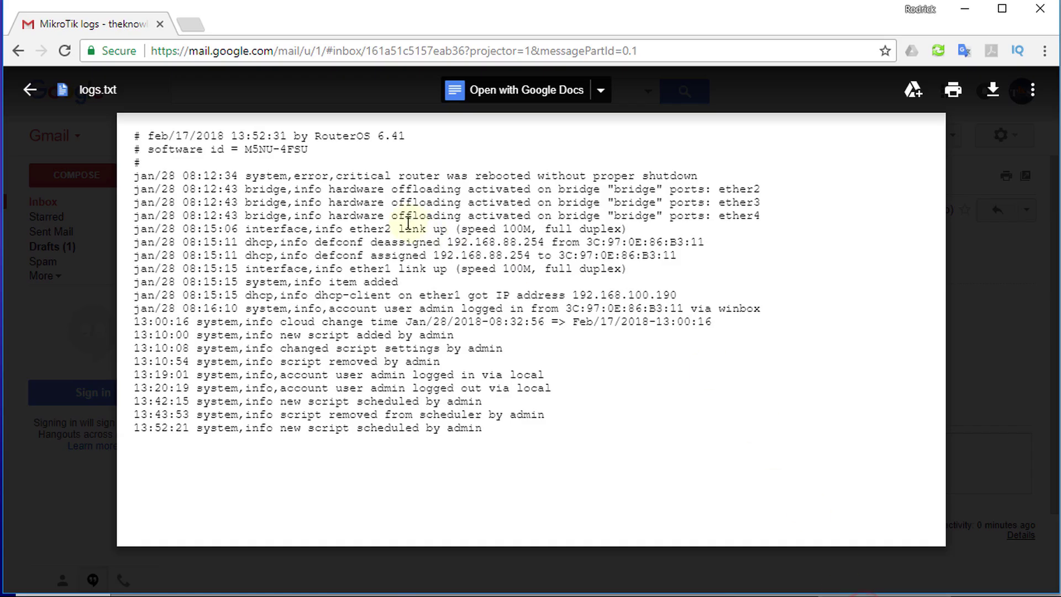
- Highlight the first log line in logs.txt, then close the attachment preview
left_click_drag(250, 176, 703, 169)
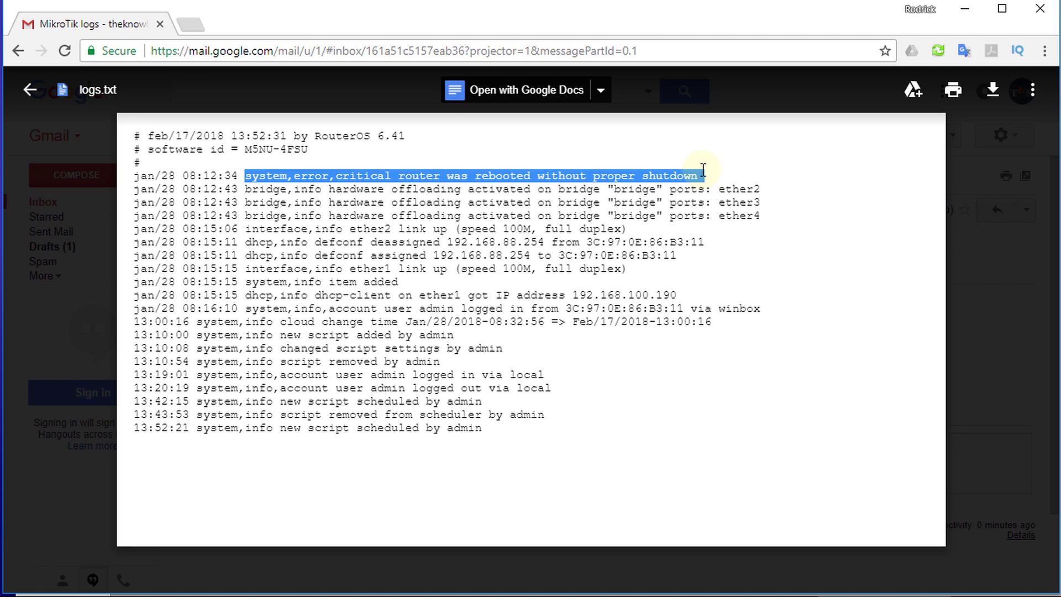
key("Escape")
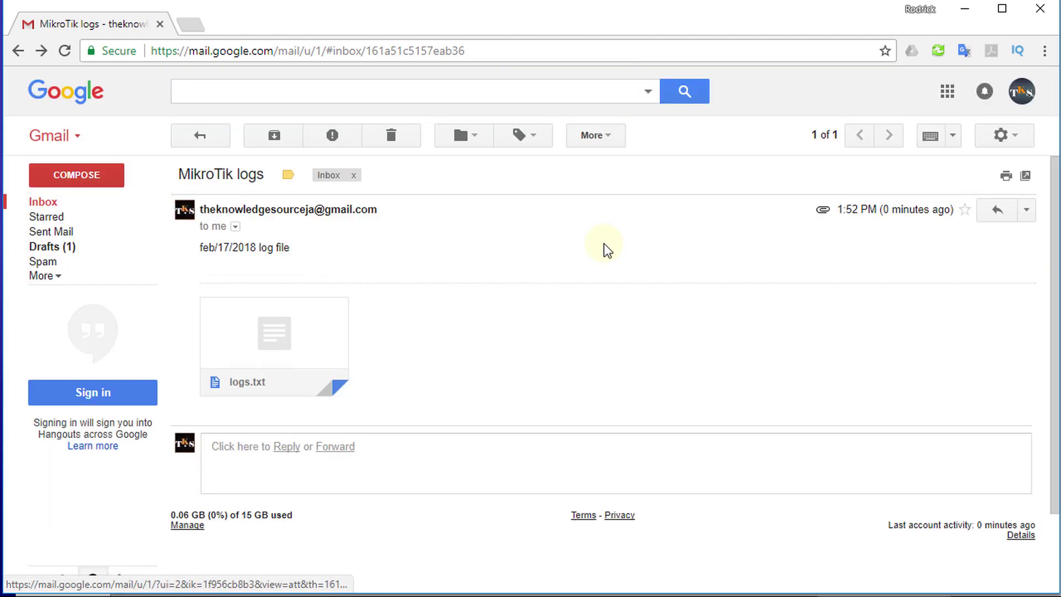